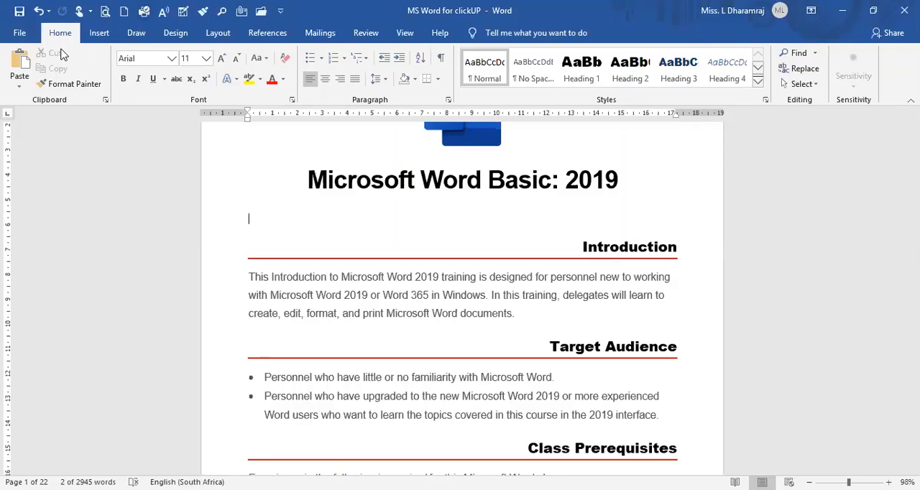
# In the general Word options, enter the user's first name as the Office user name and the matching initial.
pyautogui.click(17, 35)
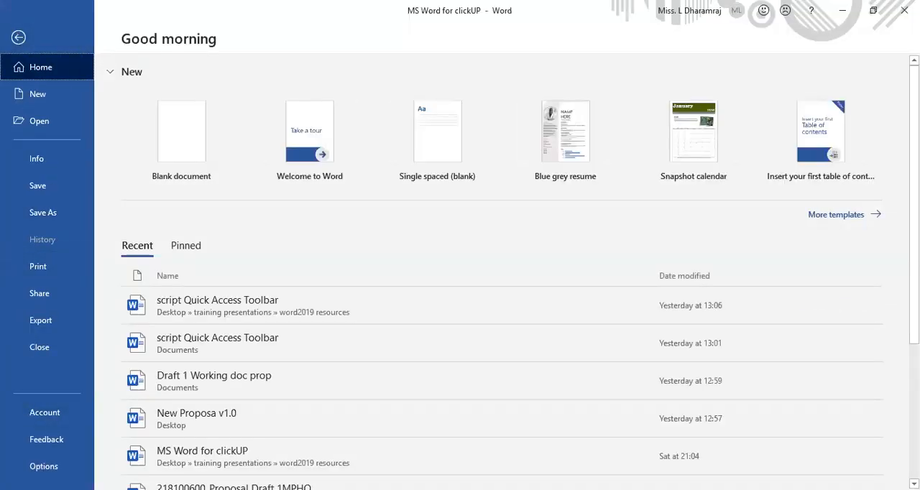
pyautogui.click(44, 466)
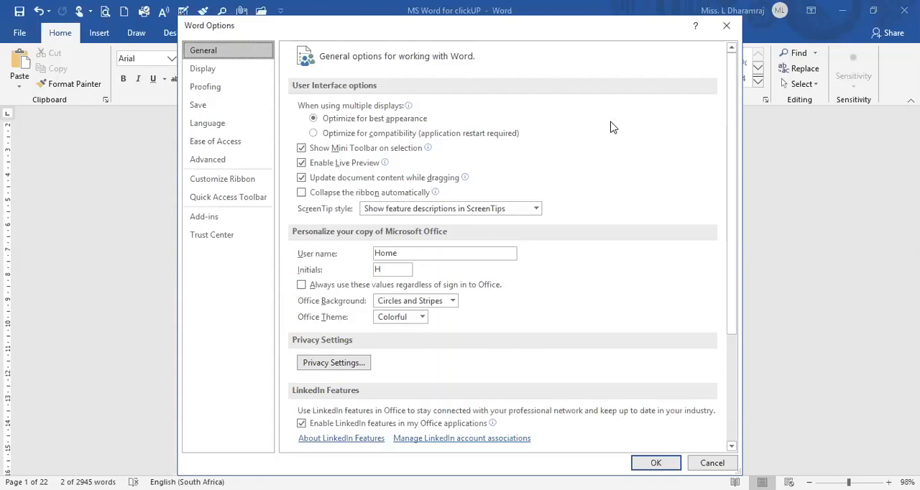
pyautogui.moveTo(612, 129)
pyautogui.scroll(-1, 523, 149)
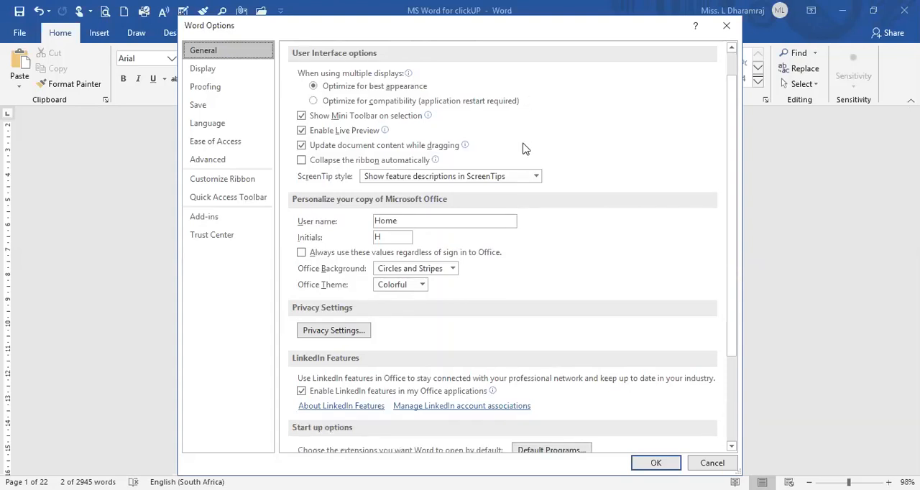
pyautogui.scroll(-1, 523, 148)
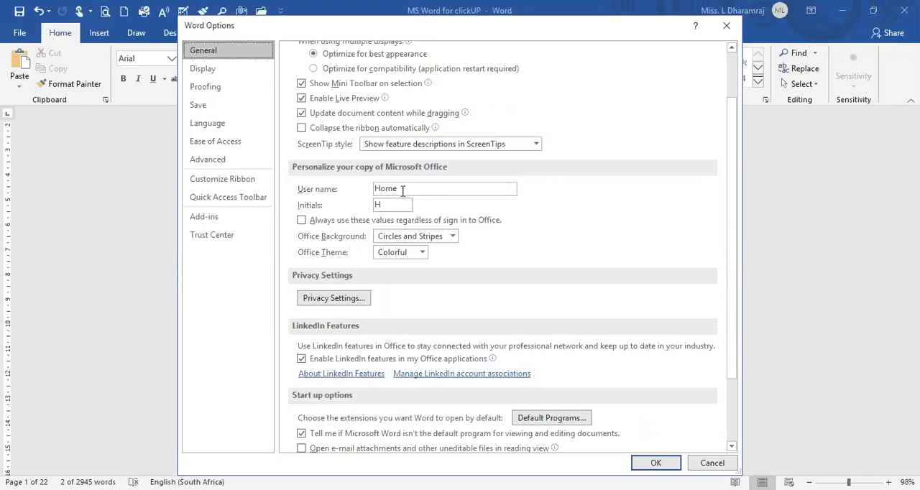
pyautogui.doubleClick(402, 189)
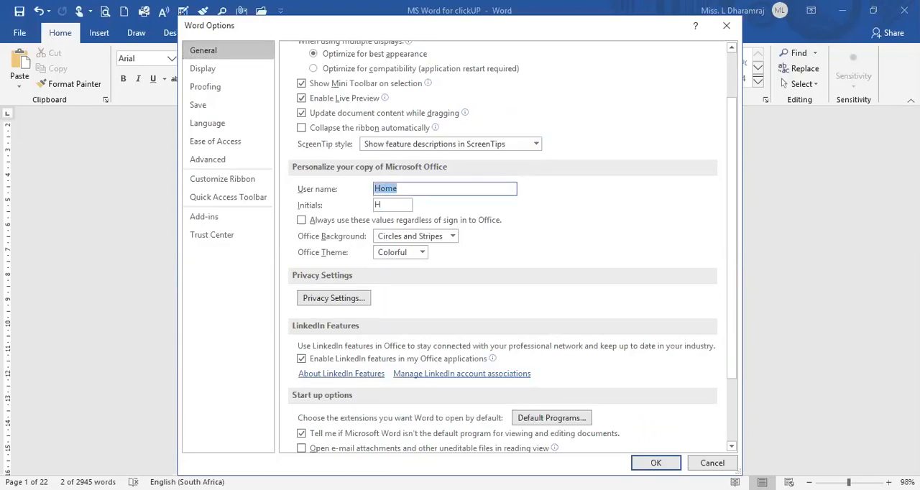
pyautogui.write('Lineshi')
pyautogui.press('Tab')
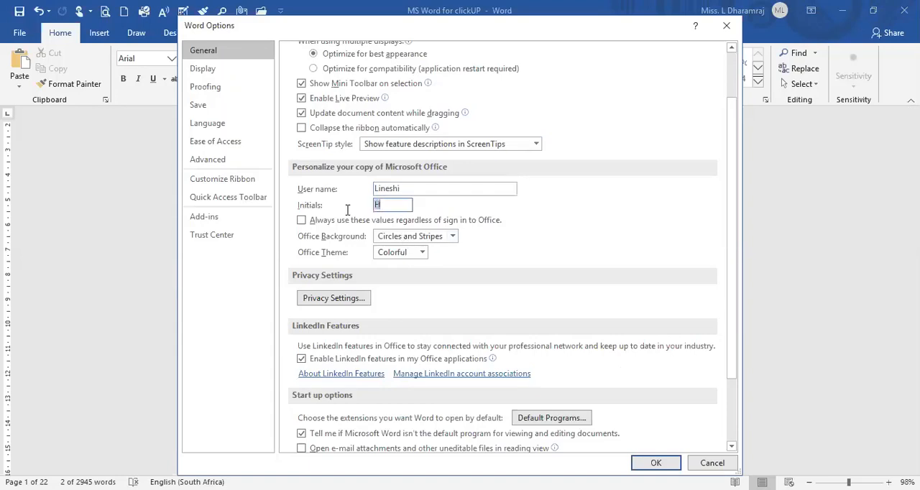
pyautogui.write('L')
# Look over the display options and open the AutoCorrect options from the proofing settings.
pyautogui.click(201, 74)
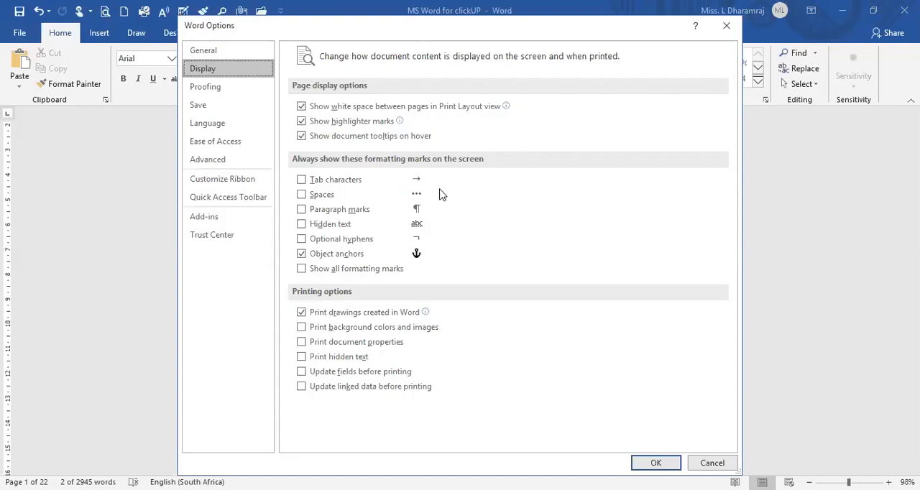
pyautogui.click(205, 90)
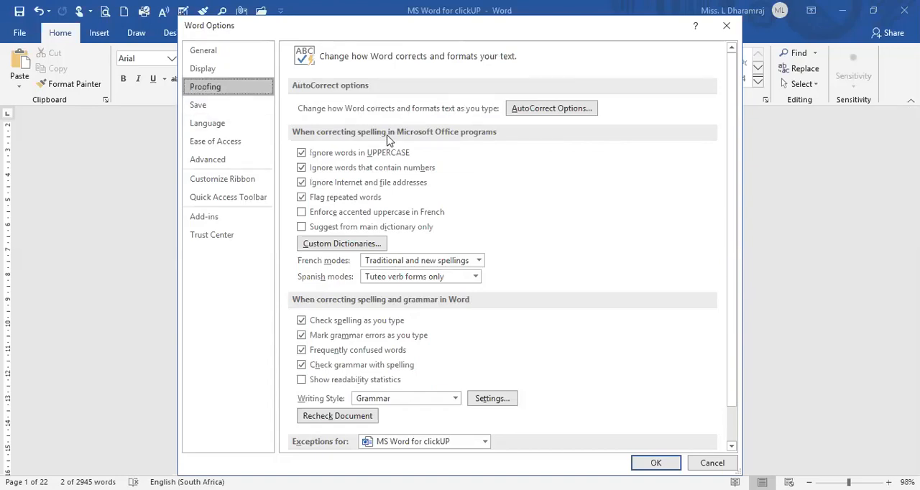
pyautogui.click(539, 110)
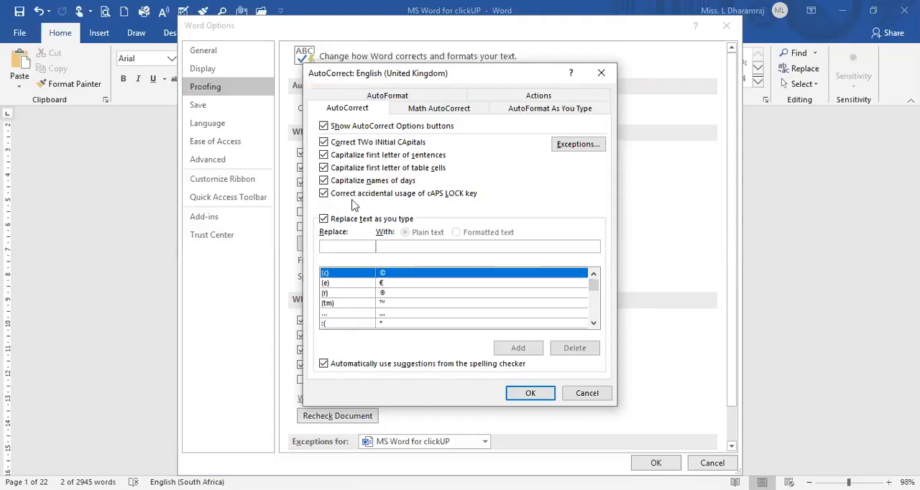
pyautogui.scroll(-1, 352, 204)
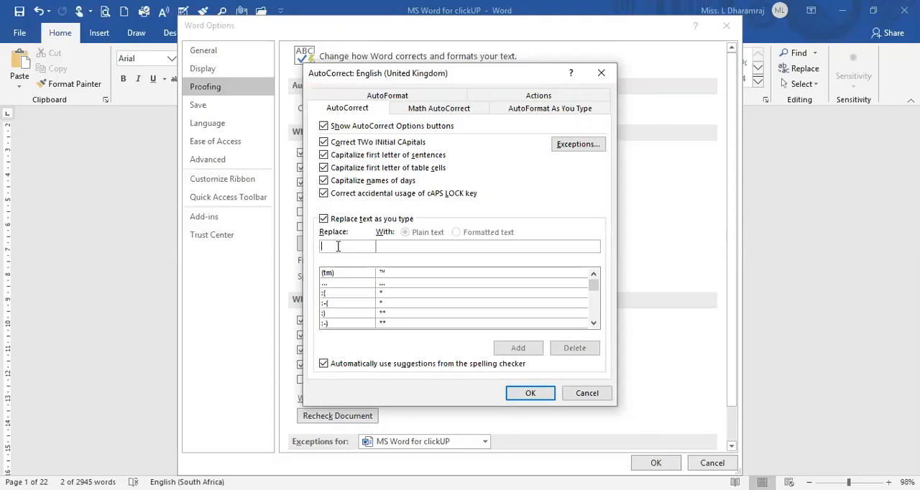
# Look up the misspelling "becasue" in the AutoCorrect replacement list.
pyautogui.write('becos')
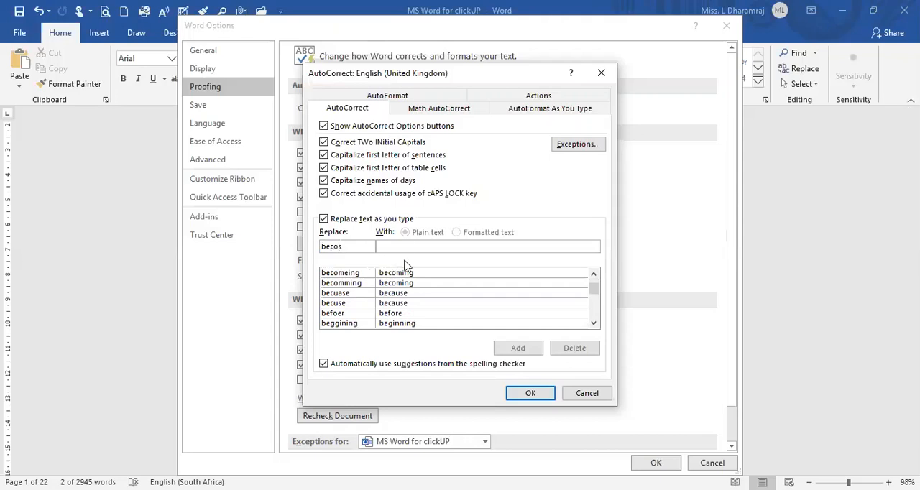
pyautogui.click(409, 248)
pyautogui.moveTo(332, 247); pyautogui.dragTo(342, 246)
pyautogui.write('au')
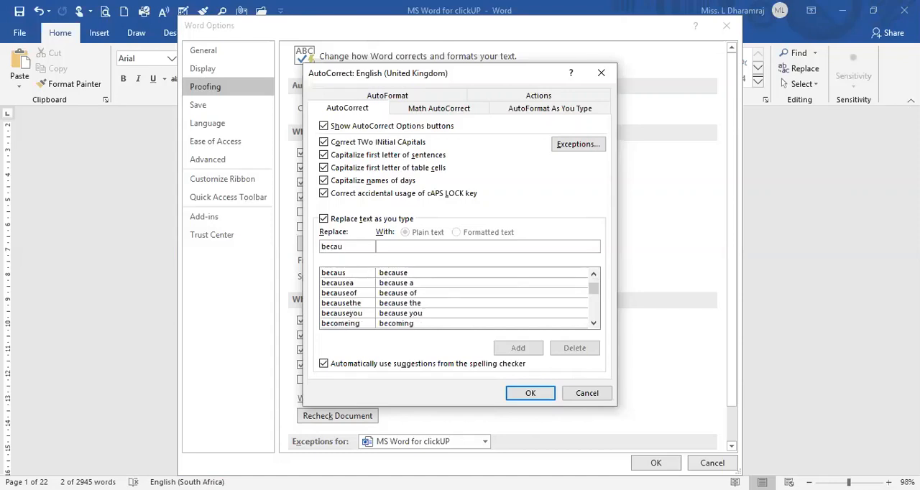
pyautogui.press('BackSpace')
pyautogui.write('sue')
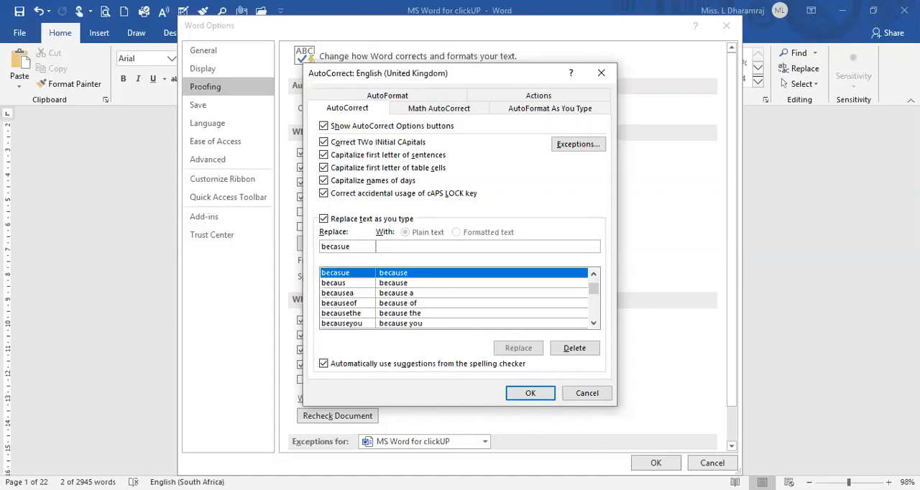
# Try entering "because" as the replacement for "becasue", and clear both AutoCorrect entry fields.
pyautogui.click(407, 243)
pyautogui.click(396, 246)
pyautogui.write('because')
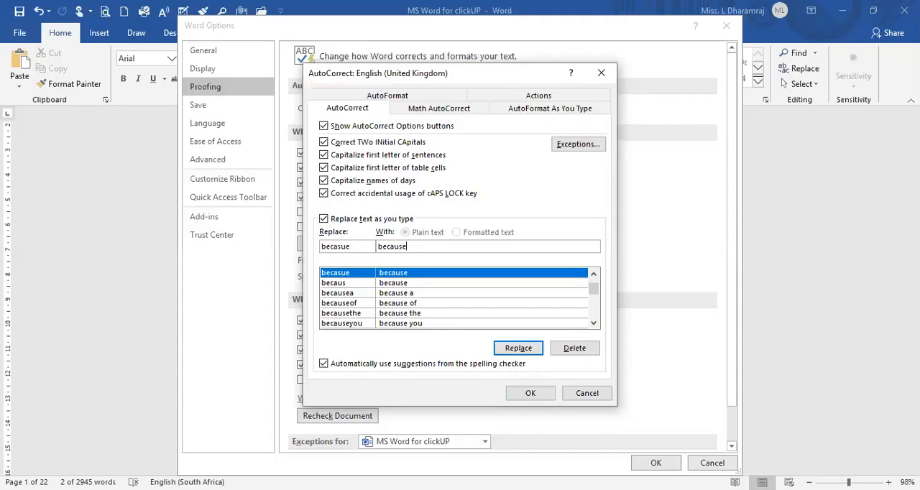
pyautogui.press('BackSpace')
pyautogui.press('BackSpace')
pyautogui.press('BackSpace')
pyautogui.press('BackSpace')
pyautogui.press('BackSpace')
pyautogui.press('BackSpace')
pyautogui.press('BackSpace')
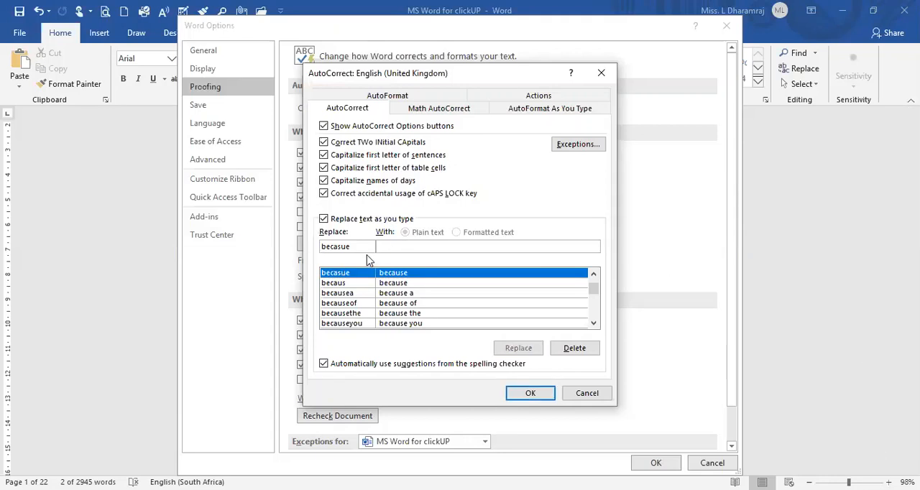
pyautogui.moveTo(359, 246); pyautogui.dragTo(319, 247)
pyautogui.press('BackSpace')
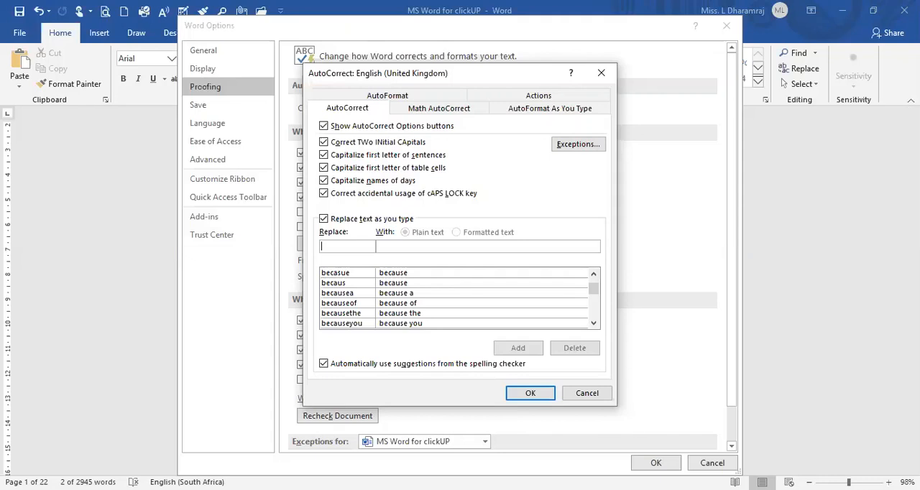
# Add an AutoCorrect entry that replaces "WBL" with "Whole Brain Learning" and save the AutoCorrect settings.
pyautogui.write('WBL')
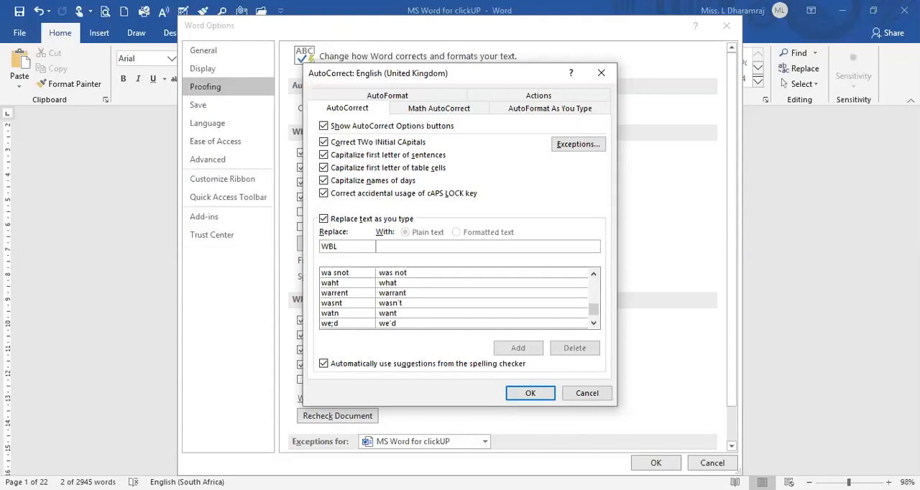
pyautogui.click(384, 248)
pyautogui.write('Wh')
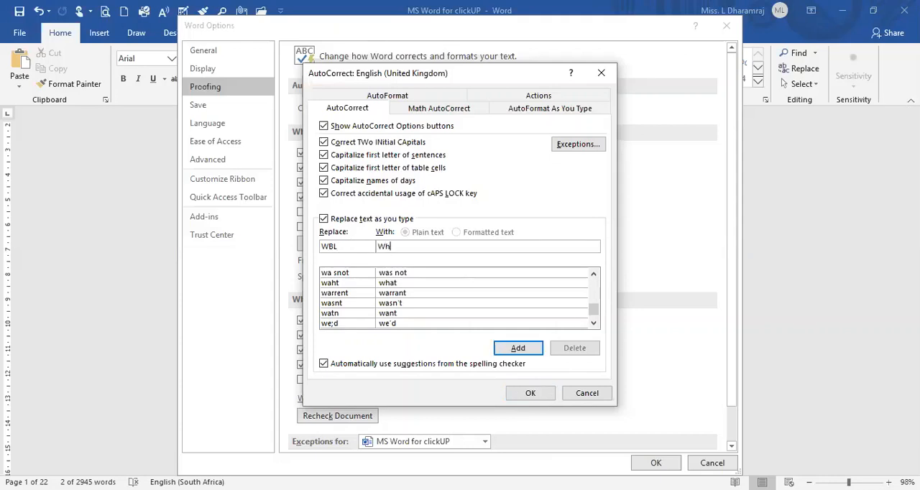
pyautogui.write('ole Brain Learning')
pyautogui.press('Return')
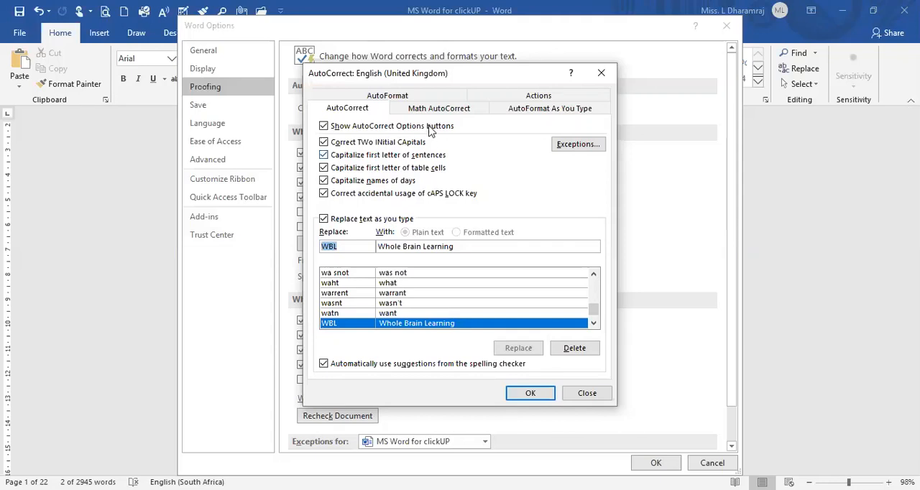
pyautogui.moveTo(451, 73); pyautogui.dragTo(464, 11)
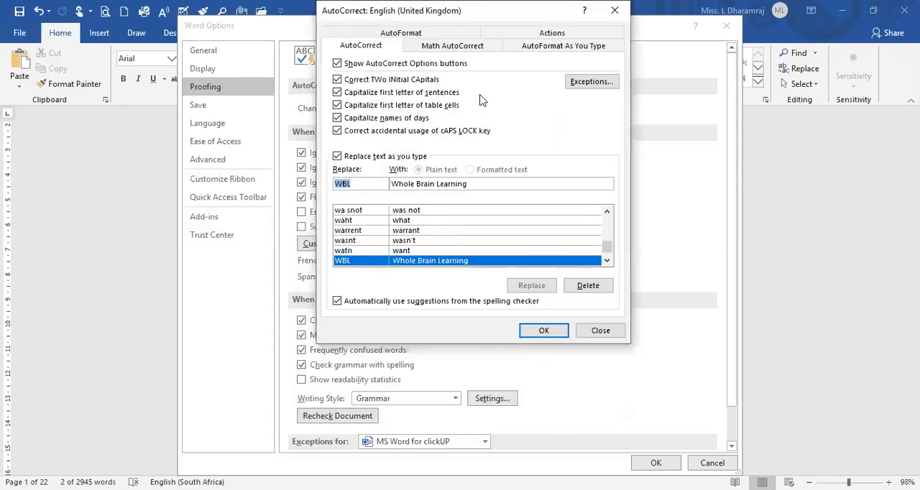
pyautogui.click(534, 333)
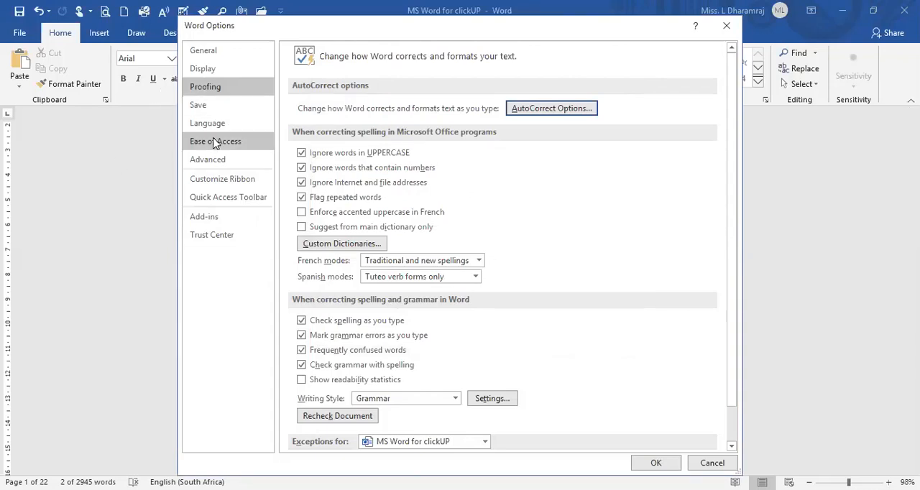
# Examine the file formats available as the default for saving documents, keeping the current choice.
pyautogui.click(215, 113)
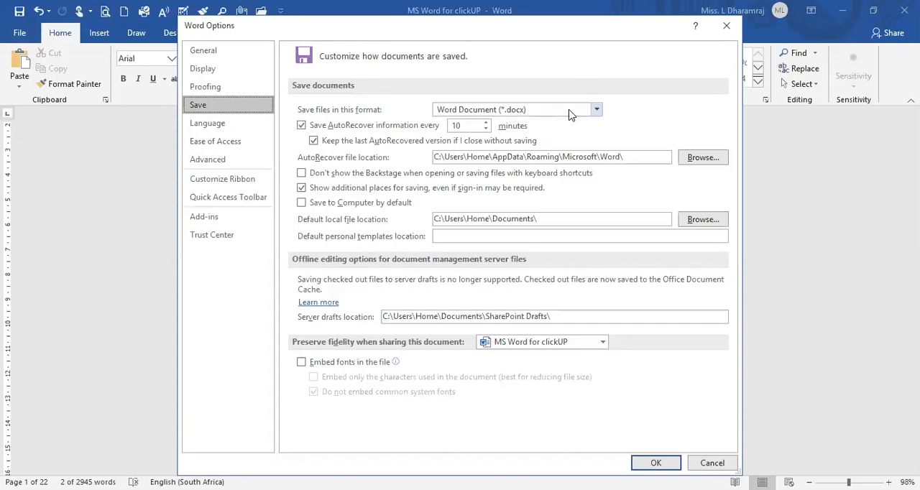
pyautogui.click(598, 110)
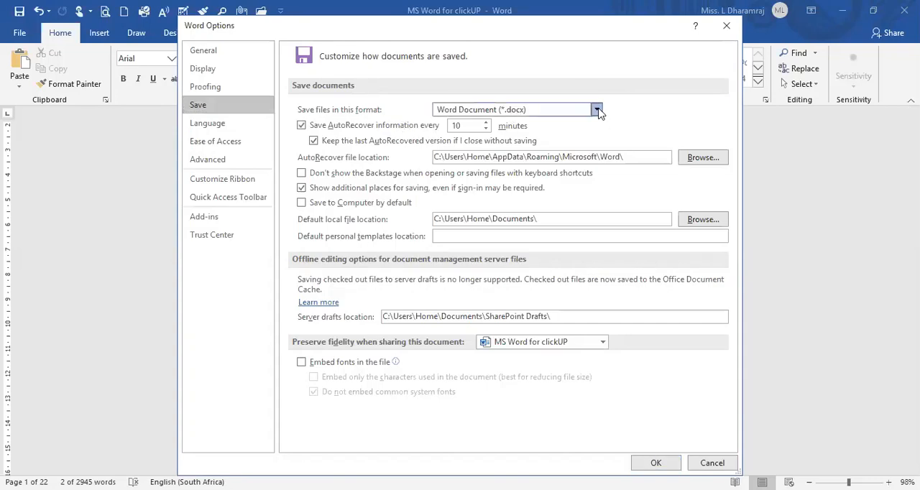
pyautogui.click(597, 110)
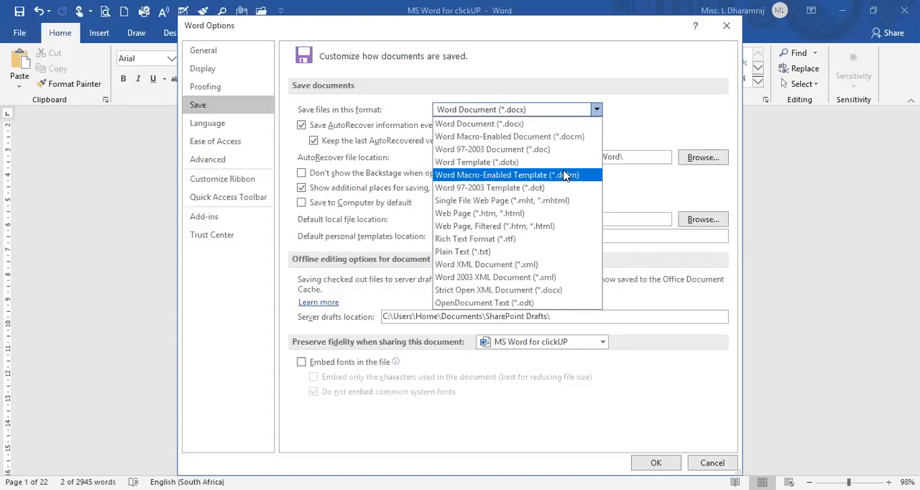
pyautogui.click(654, 120)
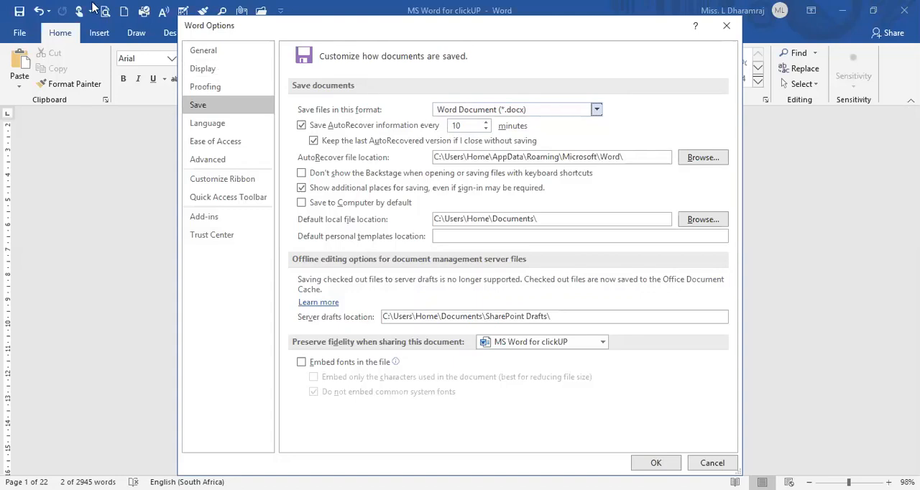
# Review the language preferences, the ease of access settings and the advanced editing, pasting and document display options.
pyautogui.click(220, 124)
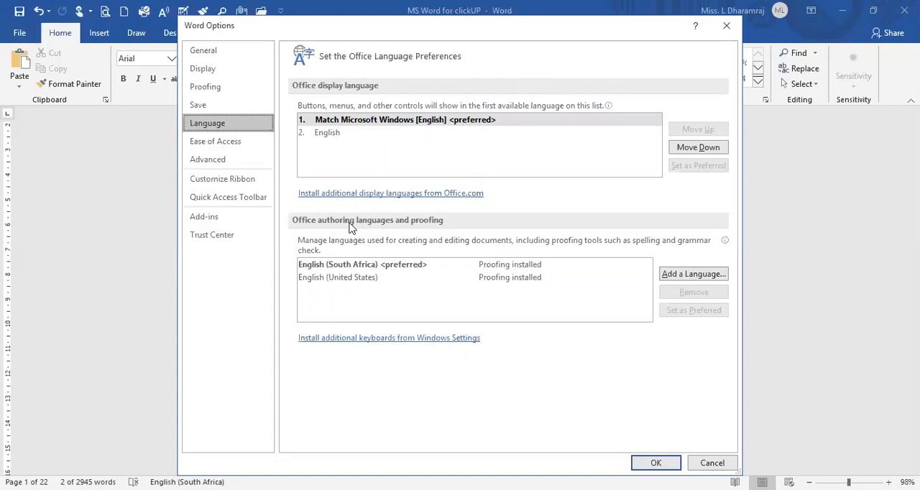
pyautogui.click(233, 144)
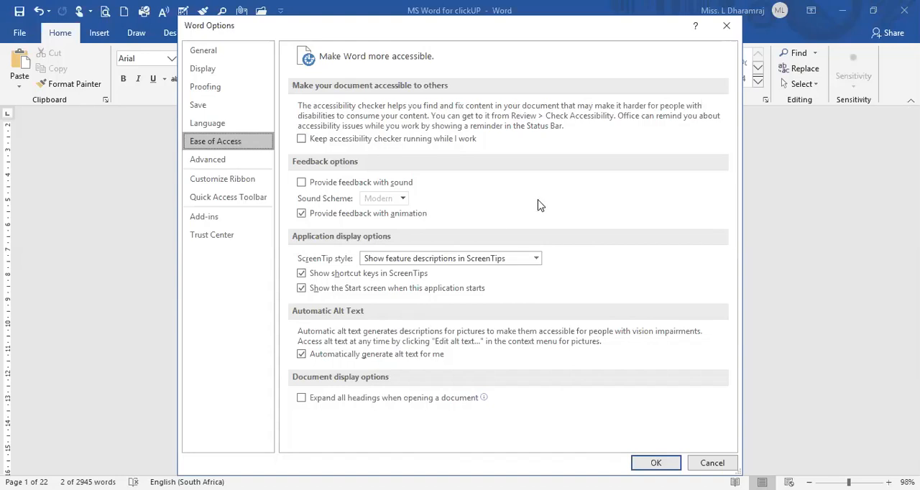
pyautogui.click(217, 162)
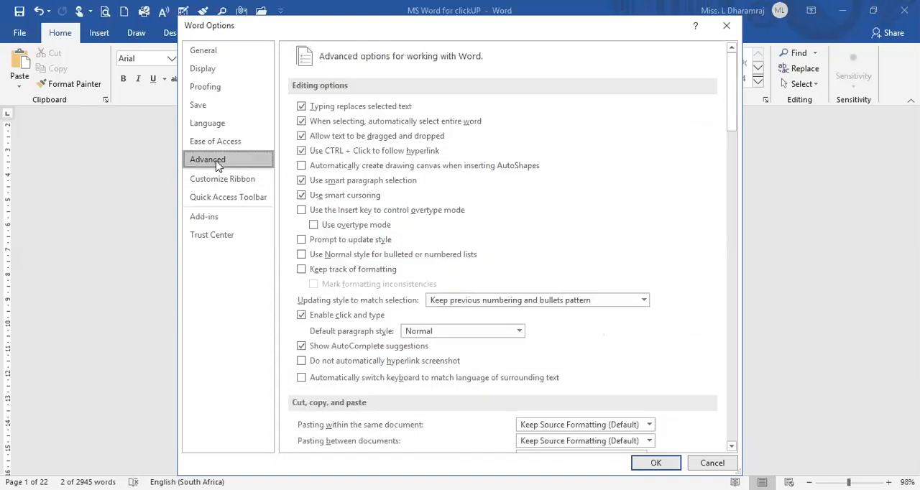
pyautogui.scroll(-2, 595, 211)
pyautogui.scroll(-6, 596, 211)
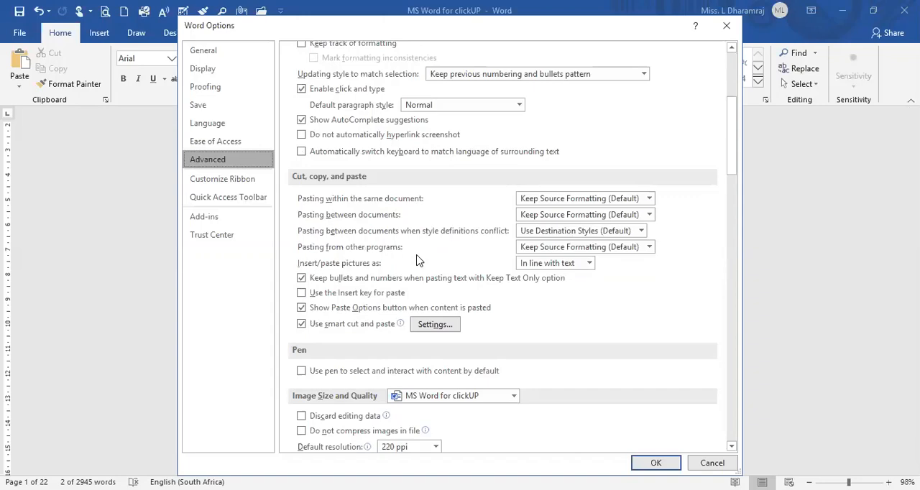
pyautogui.scroll(-8, 419, 260)
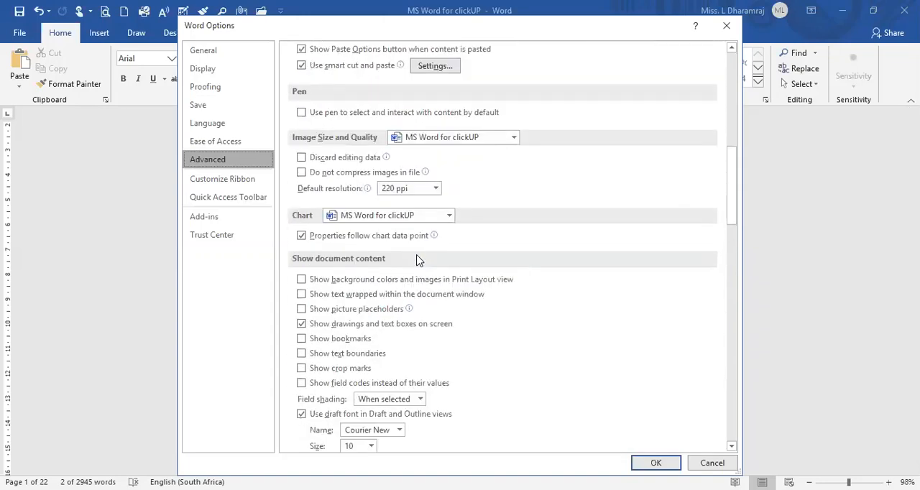
pyautogui.scroll(-2, 419, 260)
pyautogui.scroll(-1, 419, 260)
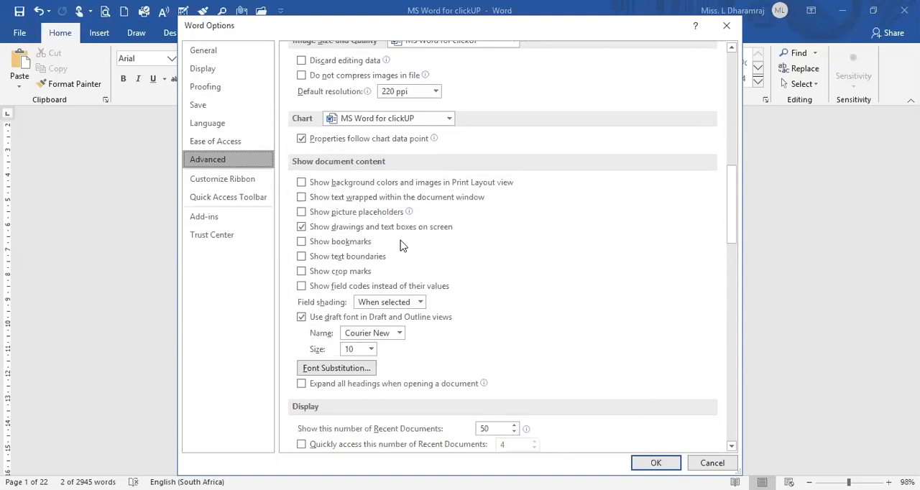
pyautogui.scroll(-1, 397, 246)
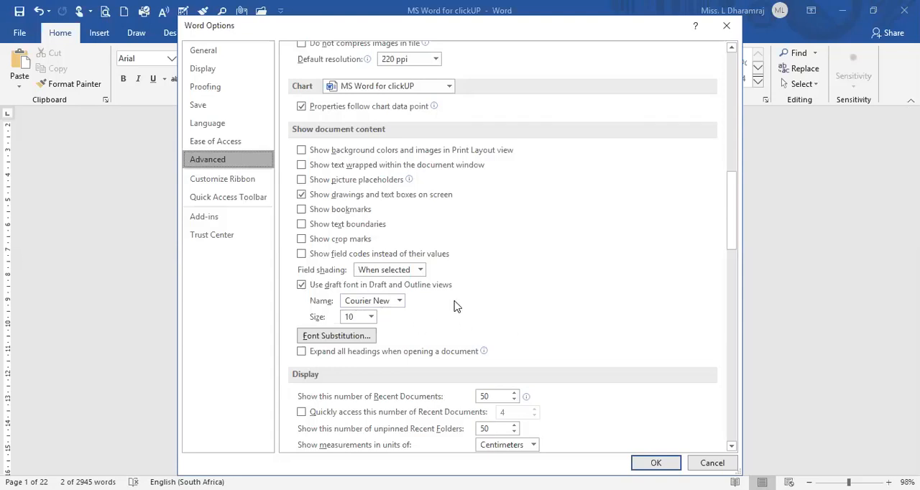
# Examine the popular commands and the main tabs available for customizing the ribbon.
pyautogui.click(241, 185)
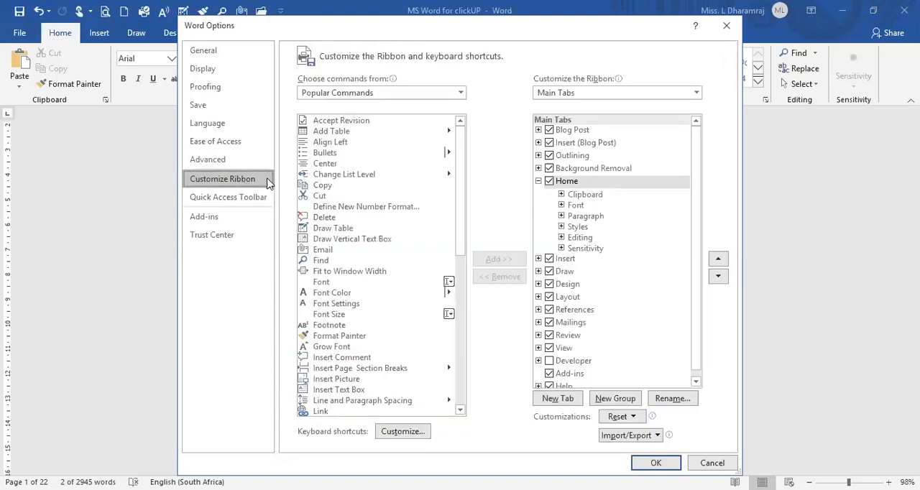
pyautogui.scroll(-10, 431, 269)
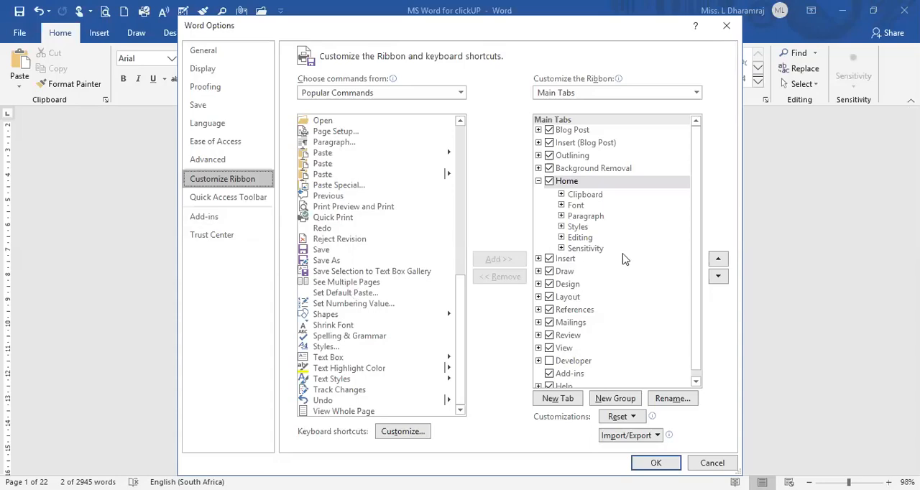
pyautogui.scroll(-1, 624, 259)
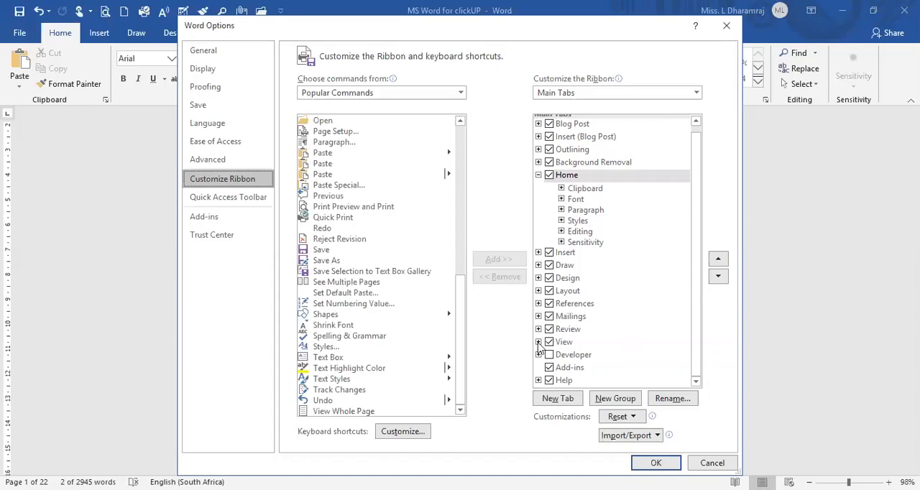
# Look over the add-ins and Trust Center options, and apply the changed Word options.
pyautogui.click(242, 205)
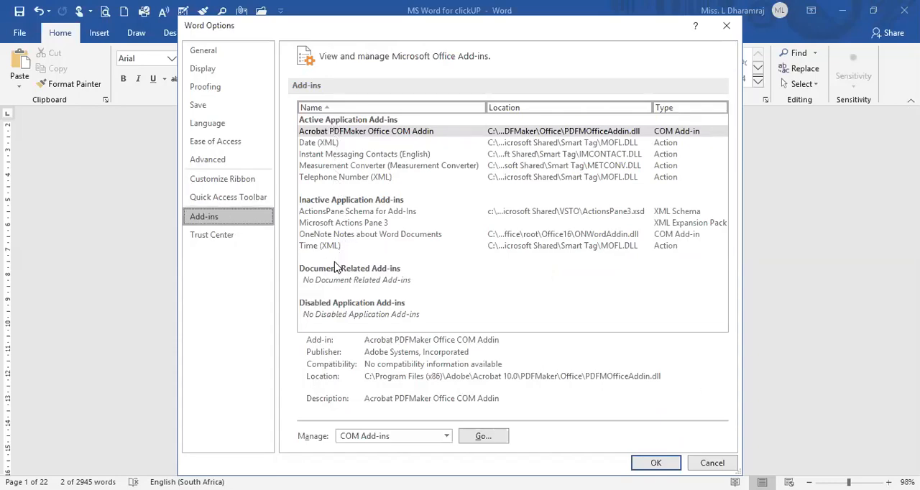
pyautogui.click(200, 237)
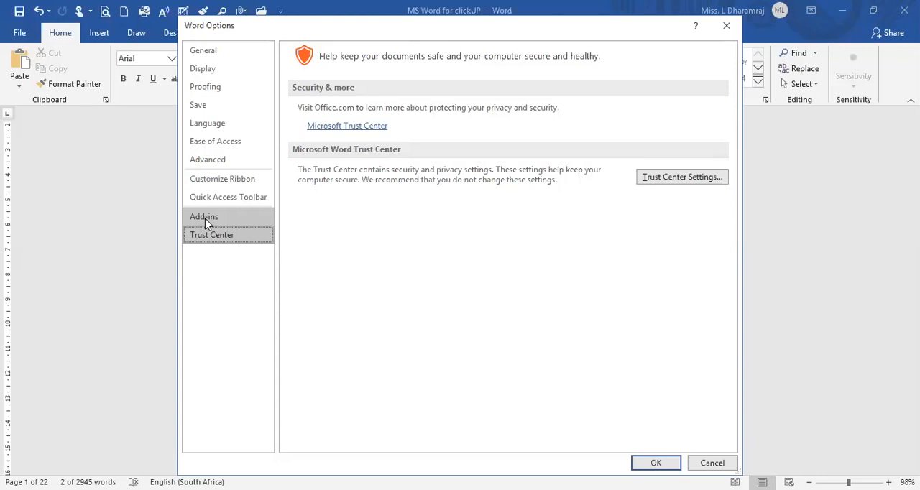
pyautogui.click(666, 464)
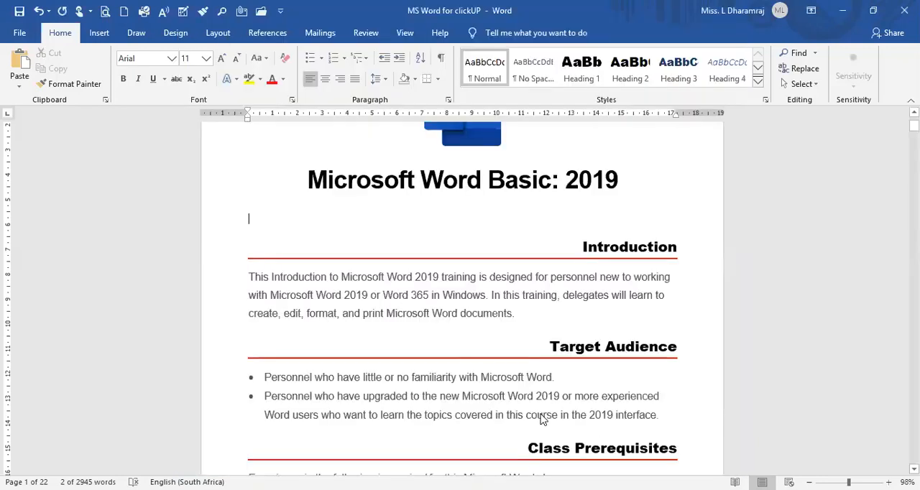